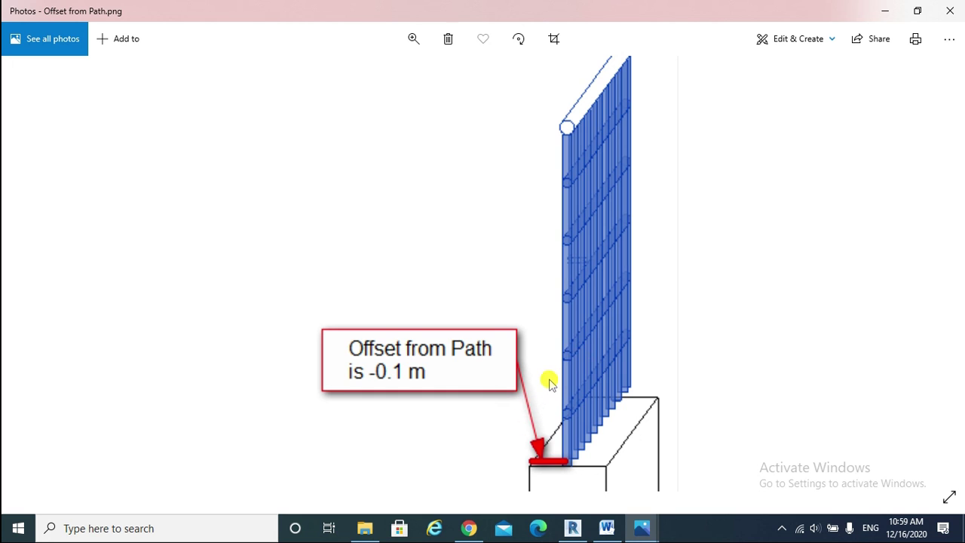
Step: Advance to the End Post-Start Post.png diagram labelling the railing parts
key(Right)
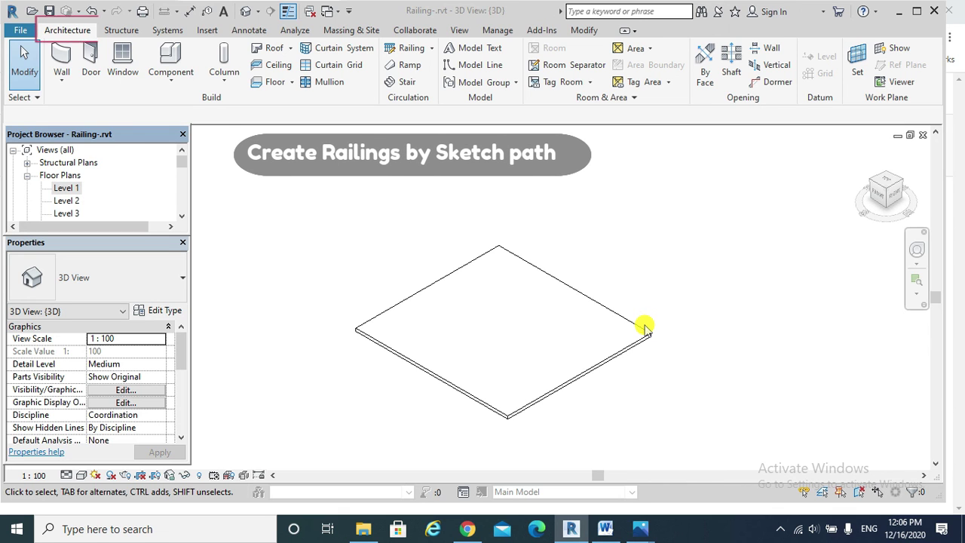
Step: Begin a hand-sketched Handrail - Rectangular railing using the Railing dropdown's Sketch Path
scroll(546, 267, up, 1)
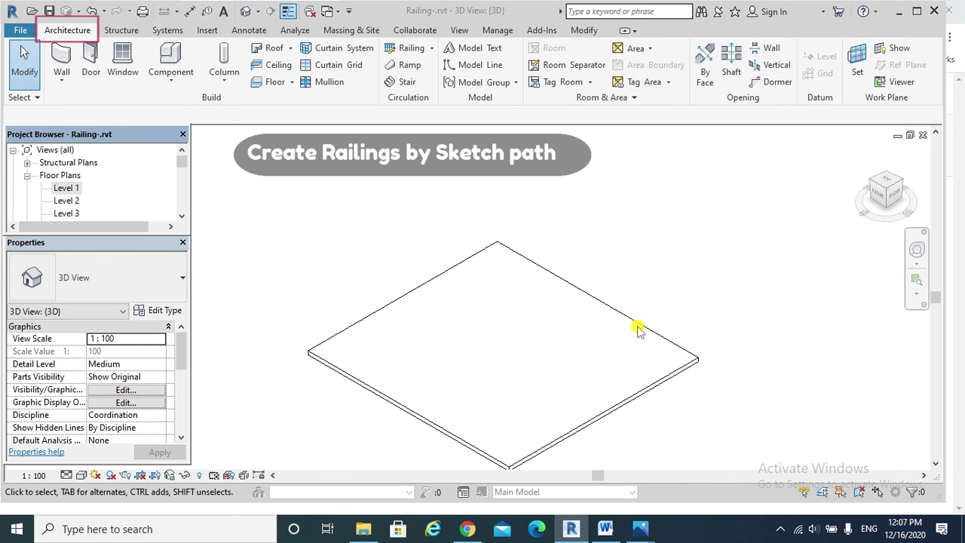
click(432, 49)
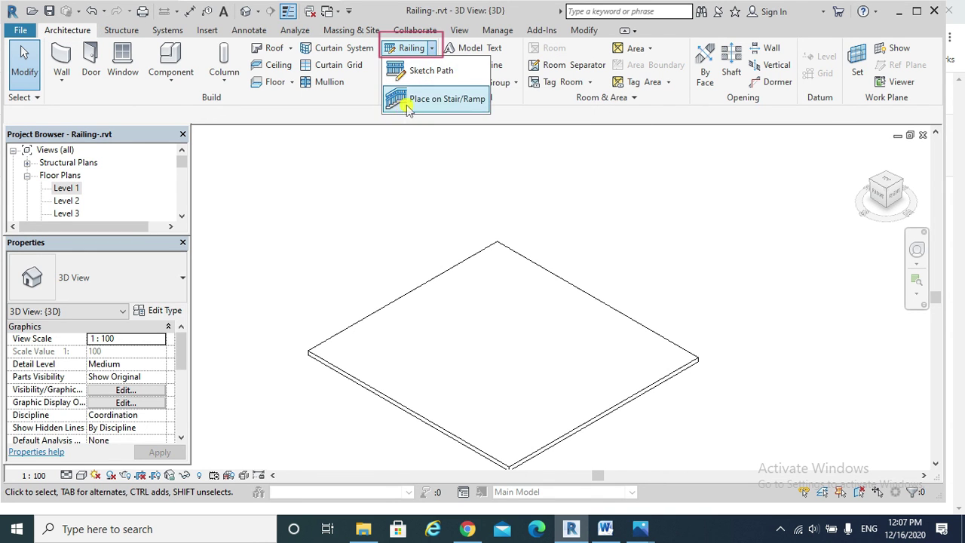
click(426, 70)
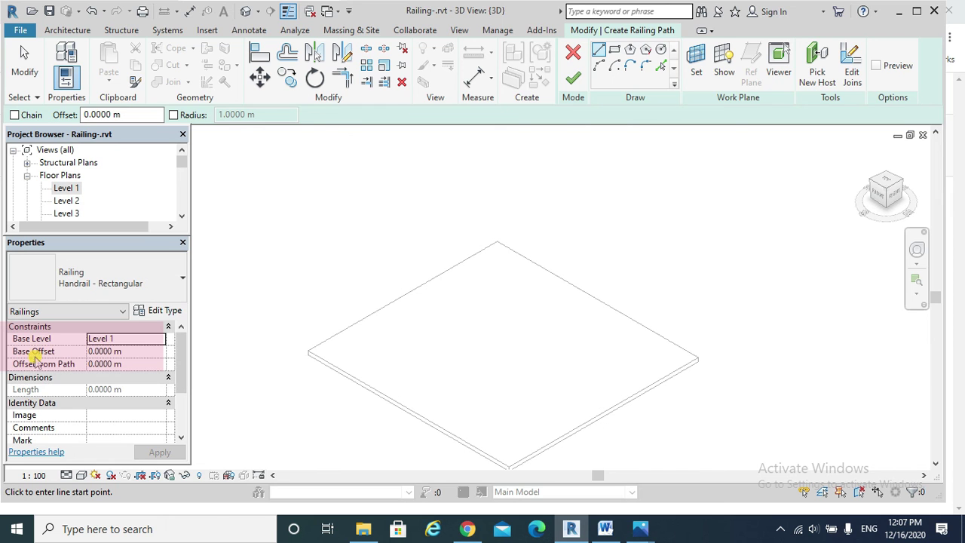
Step: Sketch a 7.6 m railing path line along one floor slab edge
mouse_move(30, 368)
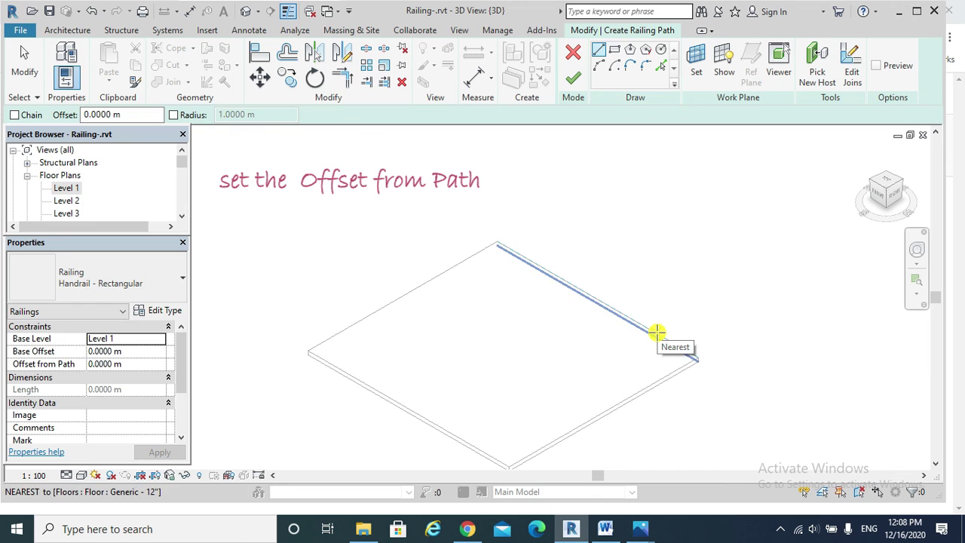
click(657, 333)
click(565, 283)
Step: Set the railing's Offset from Path to 0.2 m and apply it
click(136, 364)
drag(126, 363, 90, 360)
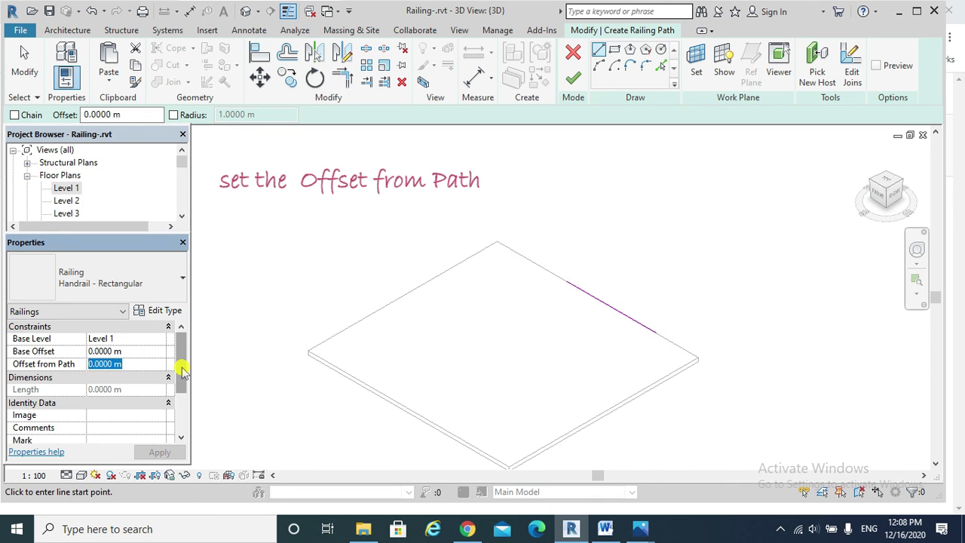
text(.)
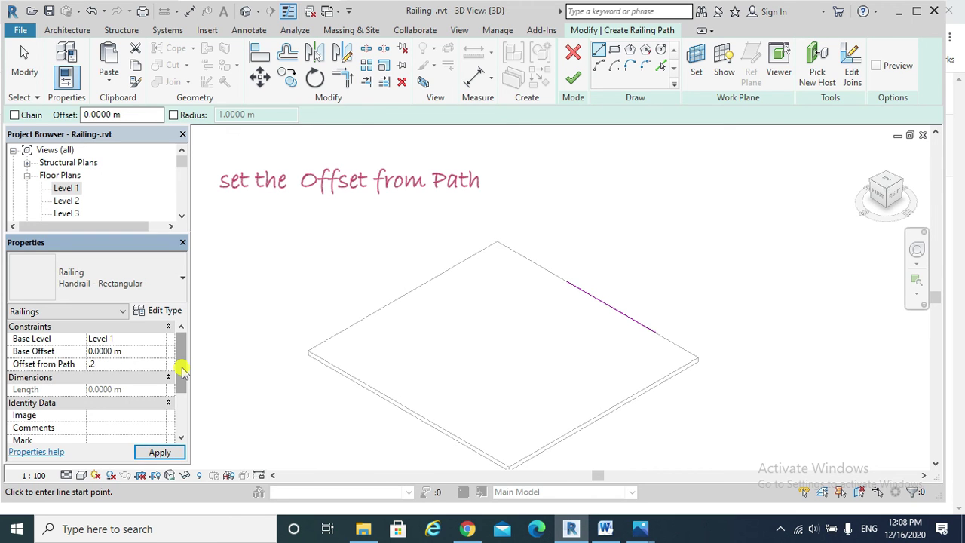
text(2)
click(173, 451)
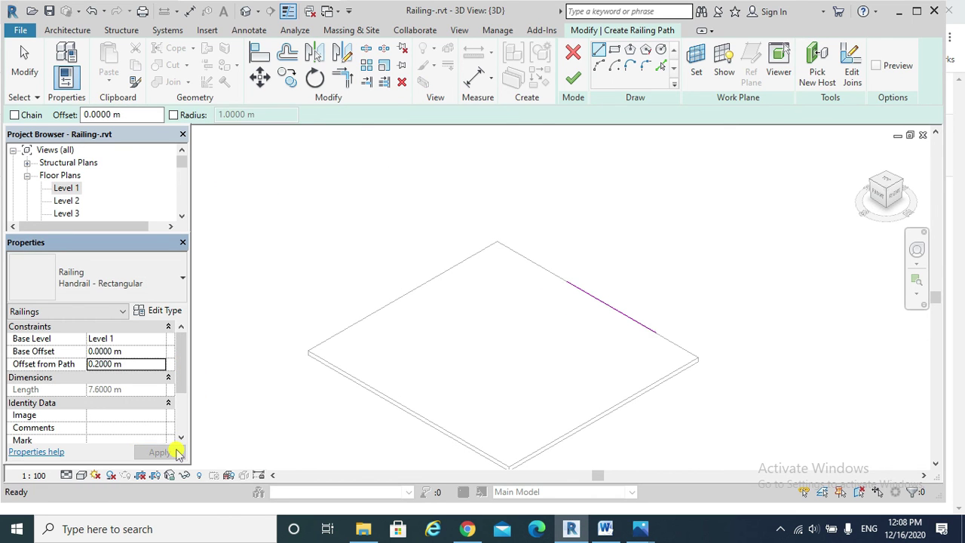
Step: Finish the sketch to create the 7.6 m floor-edge railing and view it from the side
click(573, 78)
shift+middle_drag(686, 324, 609, 228)
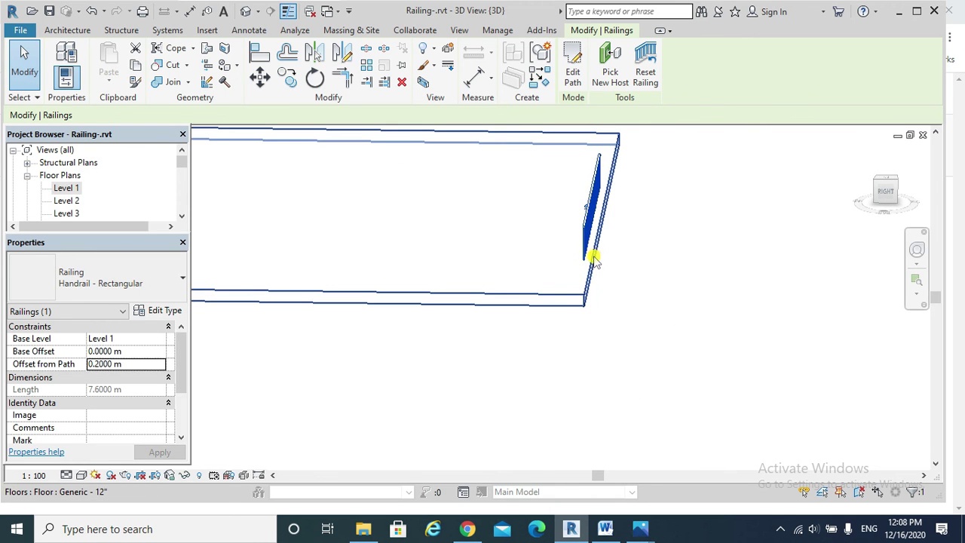
shift+middle_drag(588, 254, 607, 260)
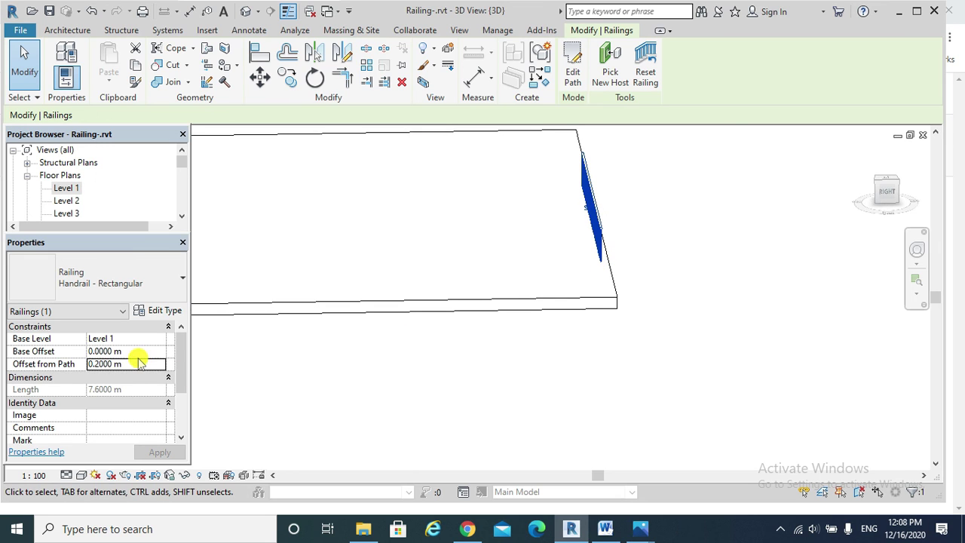
Step: Change the railing's Offset from Path to -0.2 m, moving it onto the slab edge
click(136, 362)
double_click(129, 363)
click(117, 363)
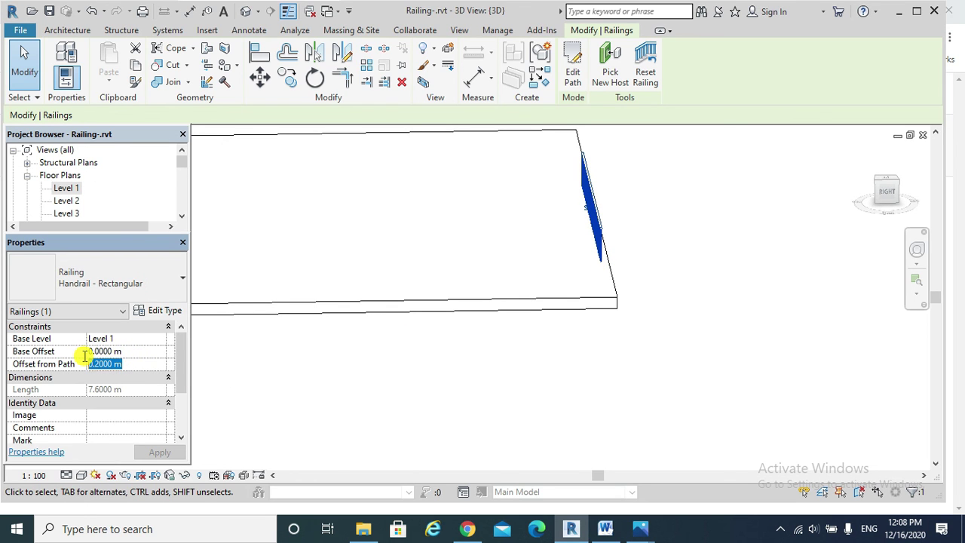
text(-.2)
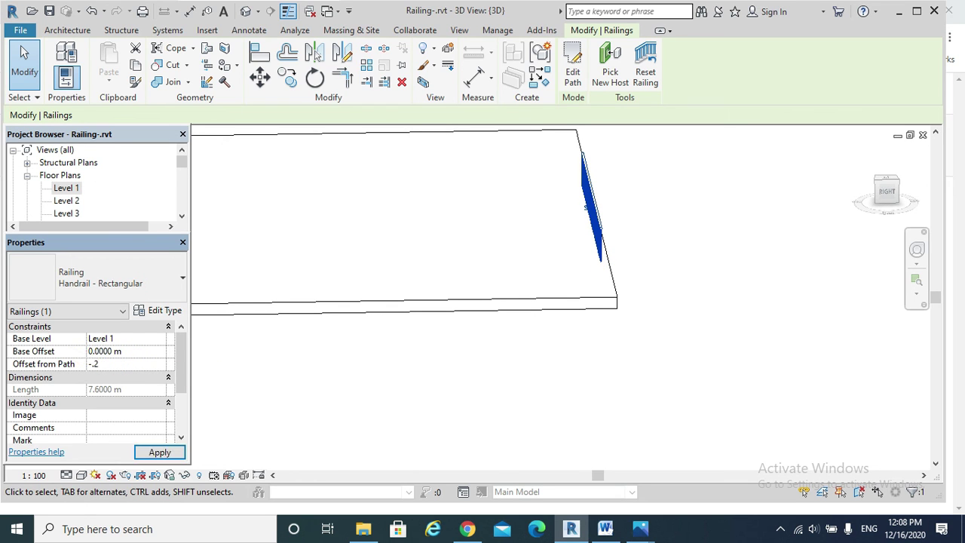
click(159, 452)
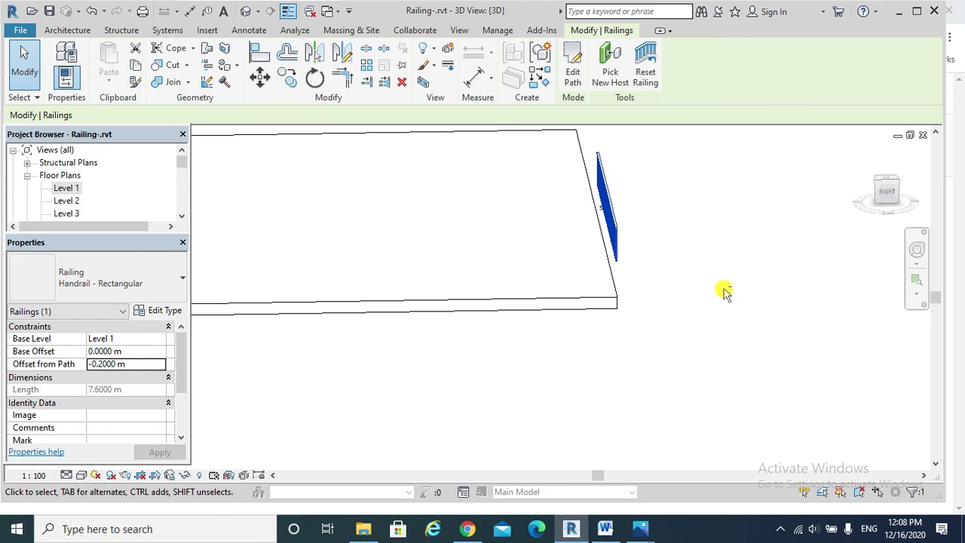
shift+middle_drag(732, 298, 634, 258)
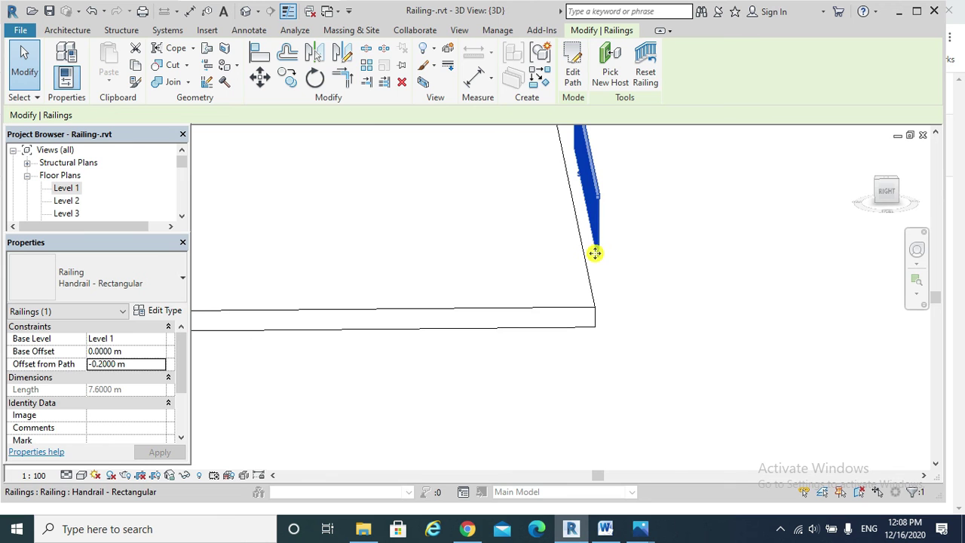
shift+middle_drag(595, 253, 622, 232)
key(Escape)
Step: Switch the floor-edge railing's type to Guardrail - Pipe nan ex1
click(631, 222)
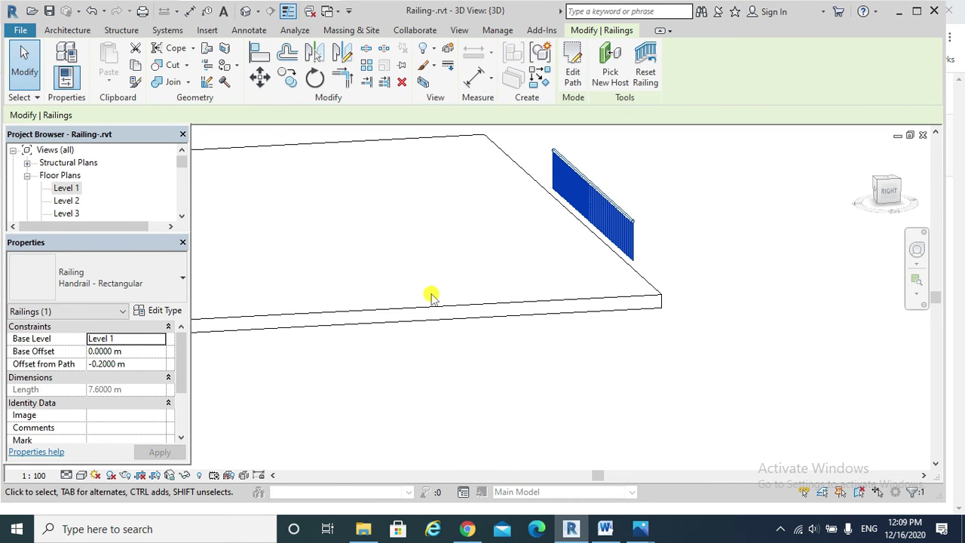
click(166, 287)
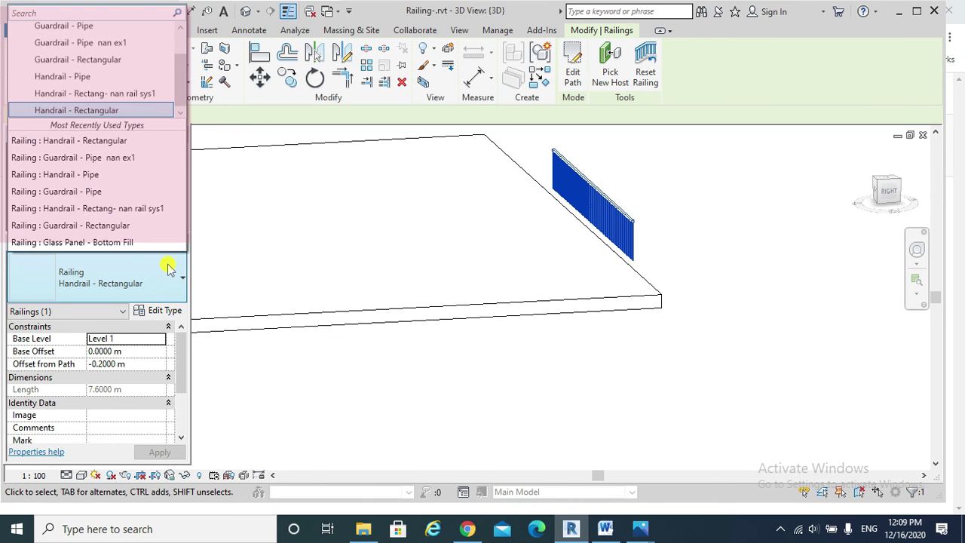
click(134, 157)
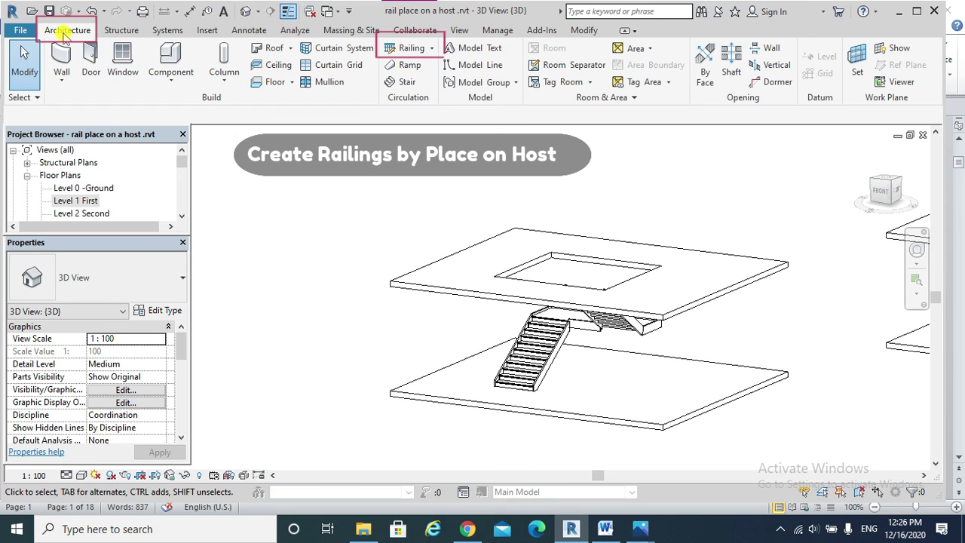
Step: Start Place on Stair/Ramp railing placement with Position set to Treads
click(432, 50)
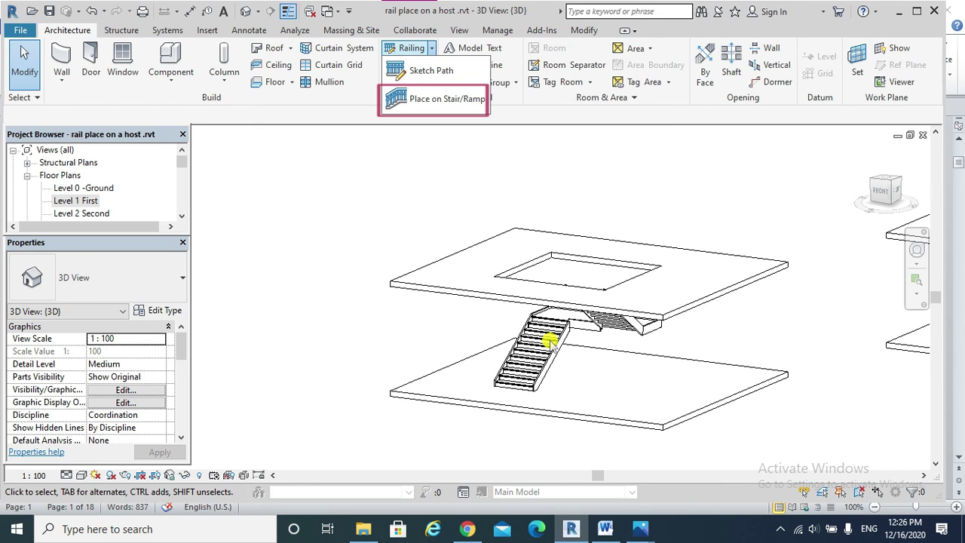
click(453, 100)
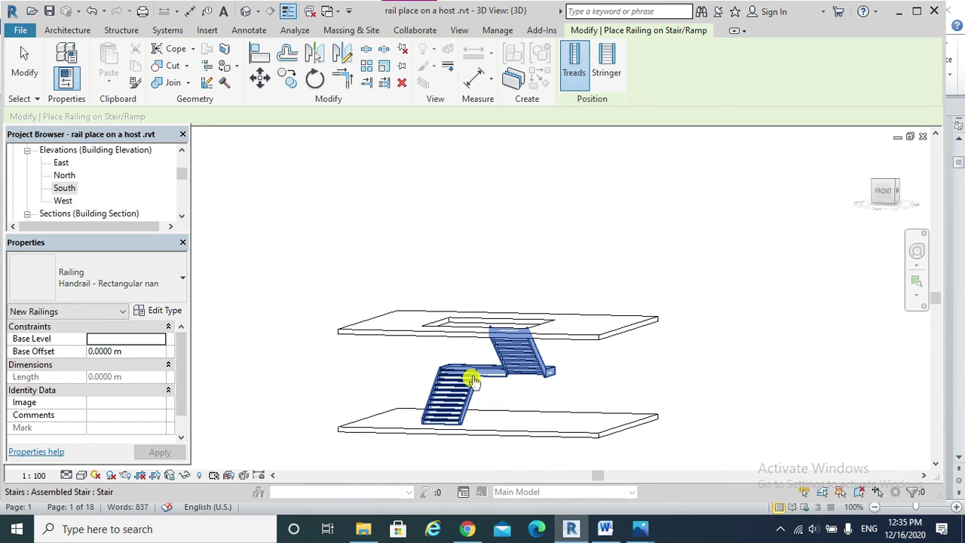
Step: Host railings on the stair treads, then select the 7.9671 m Handrail - Rectangular nan railing
click(521, 351)
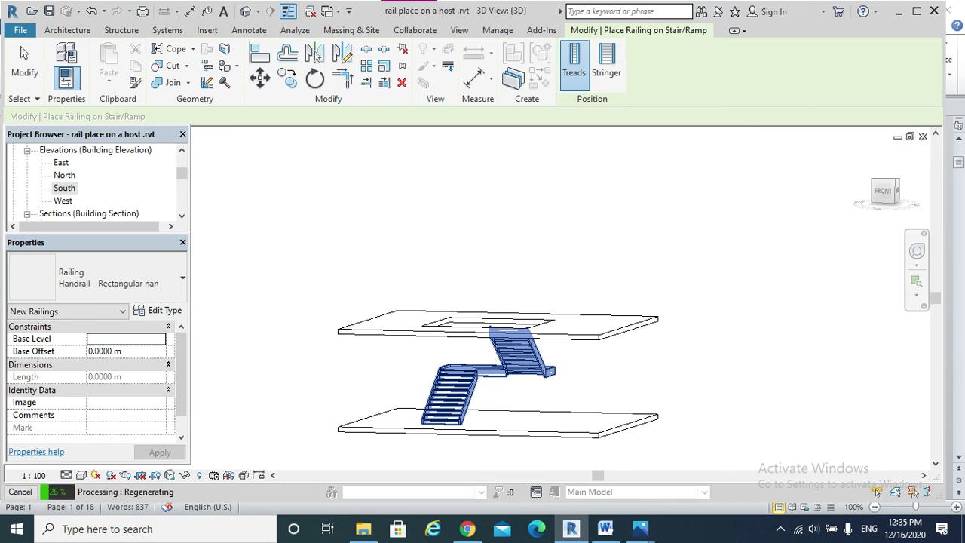
key(Escape)
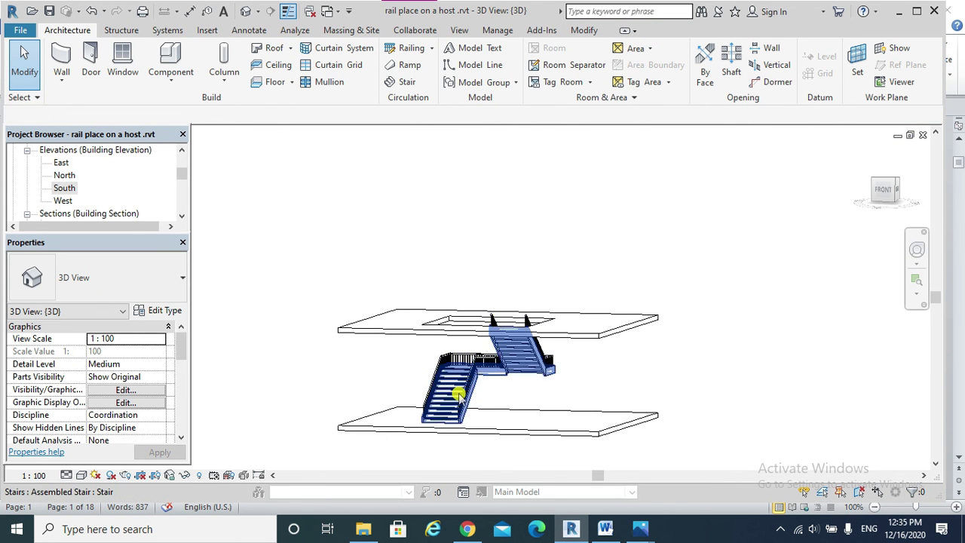
scroll(458, 394, up, 6)
click(513, 284)
key(Escape)
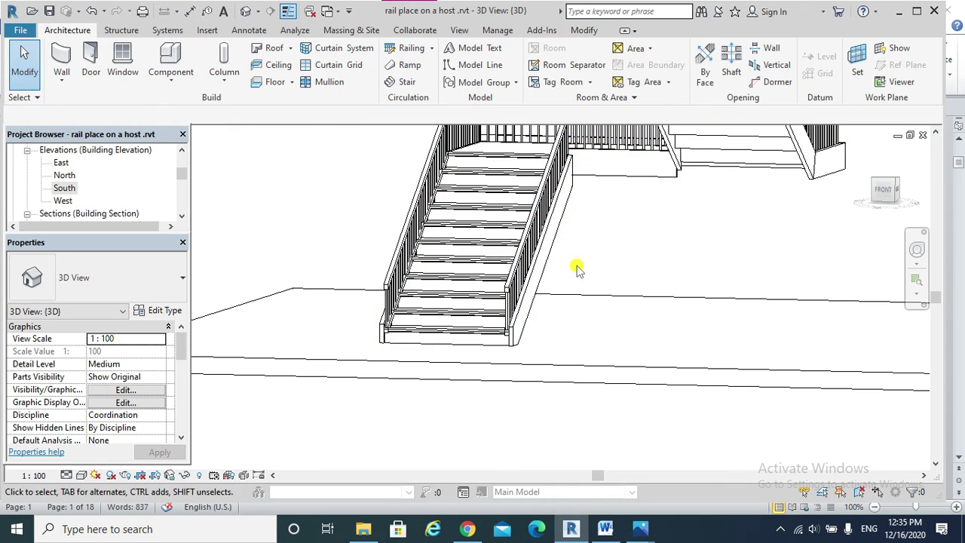
click(513, 276)
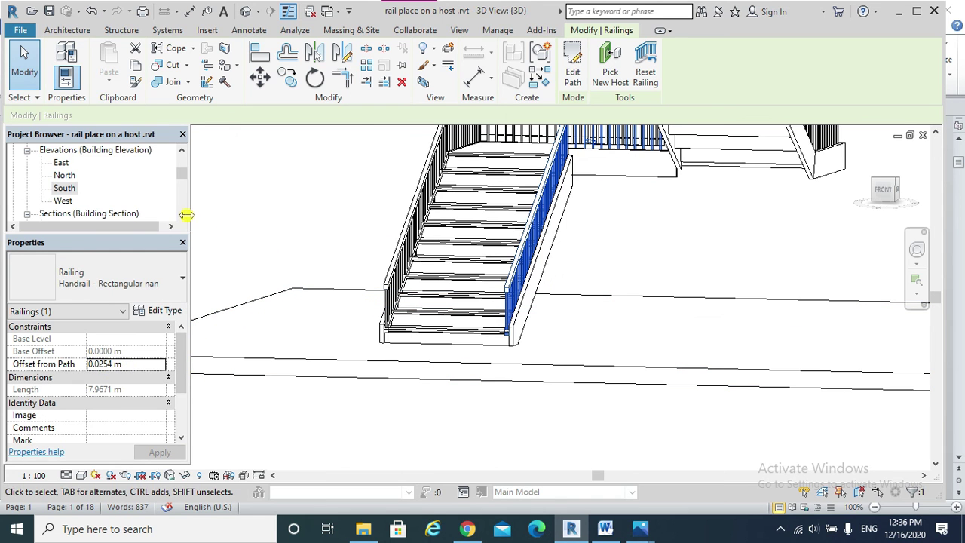
drag(181, 215, 182, 215)
Step: In the South elevation, change a stair railing's Offset from Path from 0.0254 m to 0
scroll(91, 189, up, 5)
double_click(61, 188)
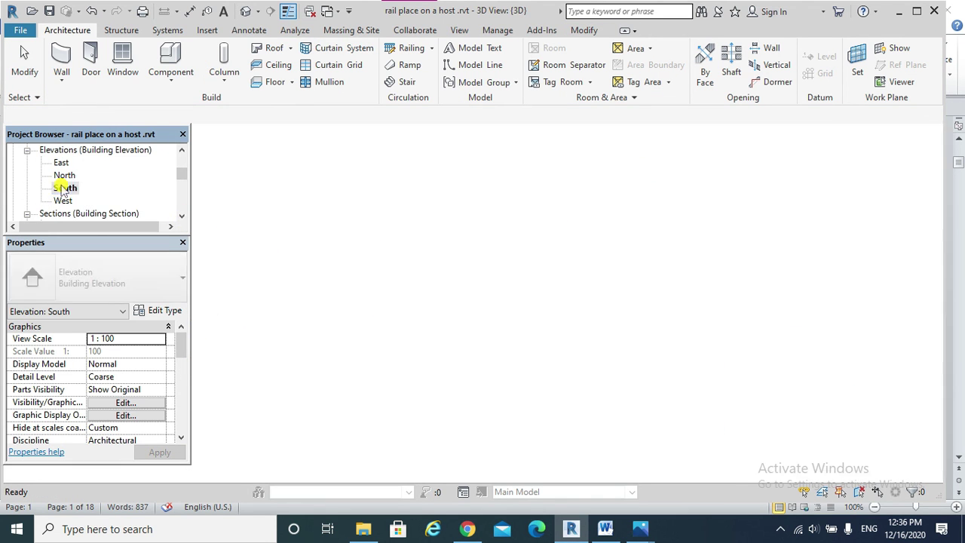
scroll(500, 244, up, 1)
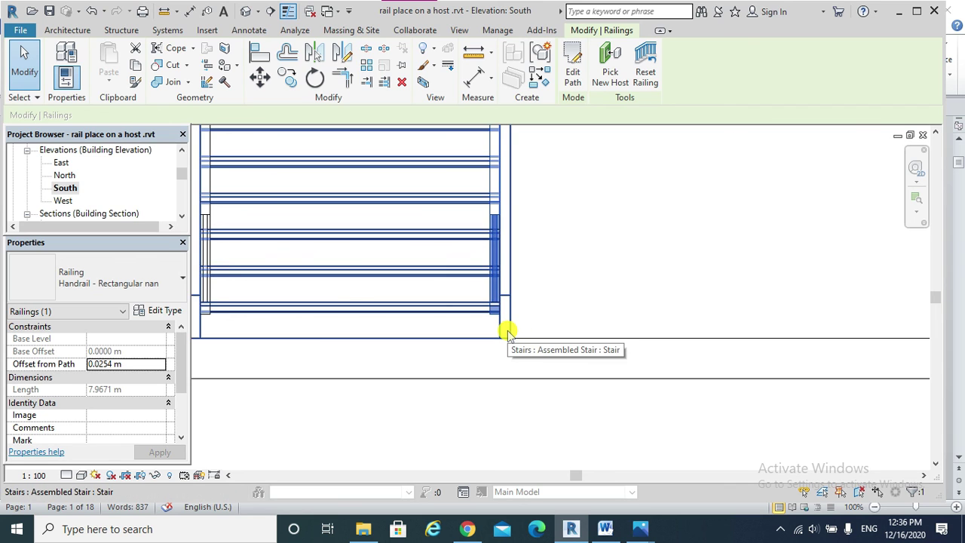
click(136, 368)
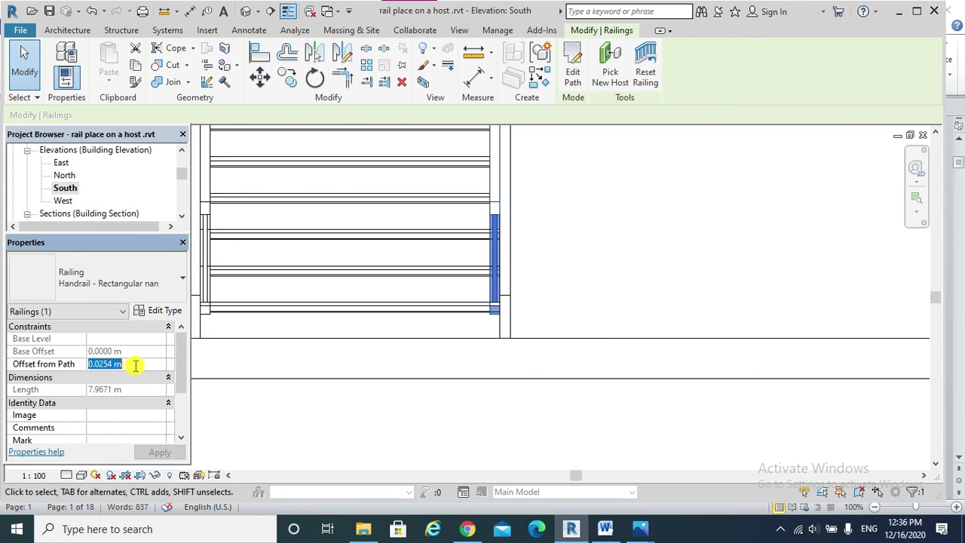
click(113, 365)
double_click(113, 364)
text(000)
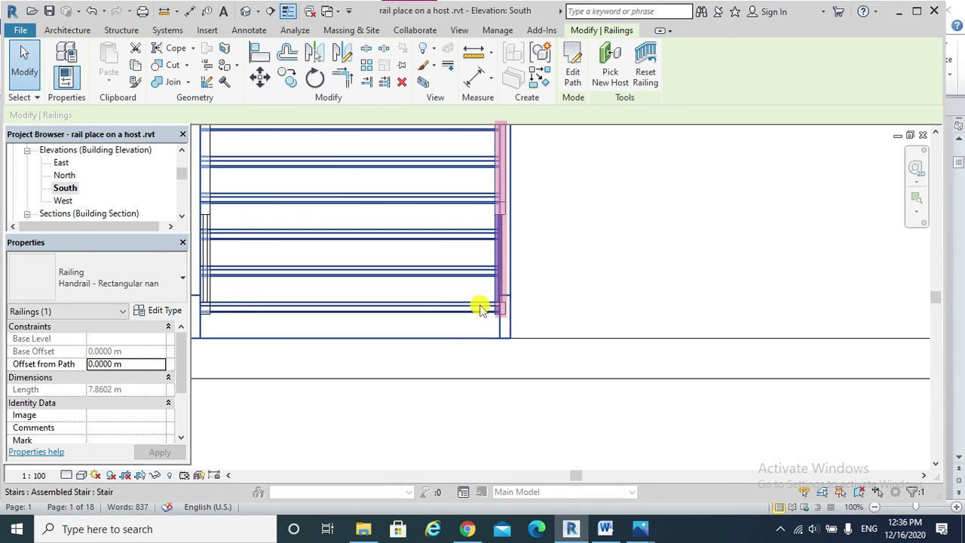
click(194, 413)
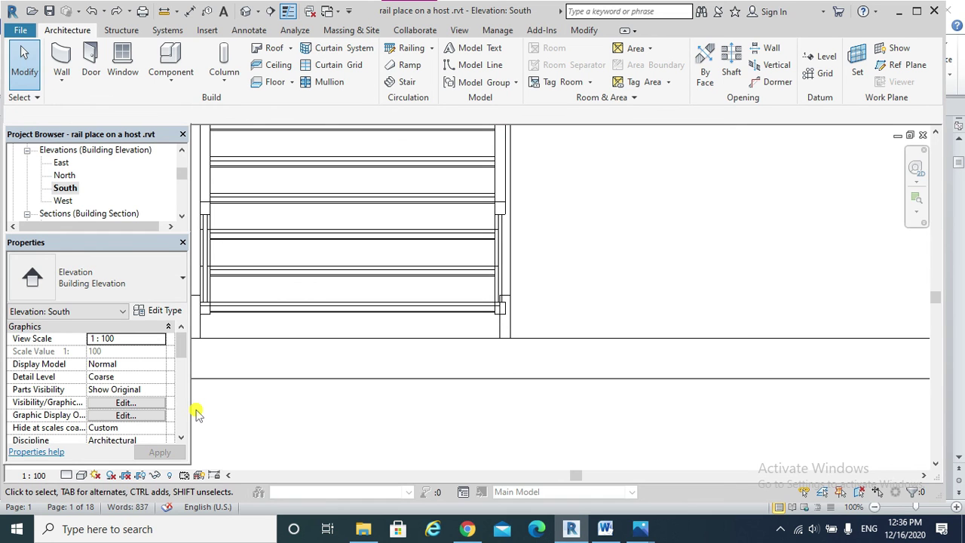
Step: Set the other stair handrail's Offset from Path to 0, shortening it to 7.8602 m
scroll(505, 306, up, 3)
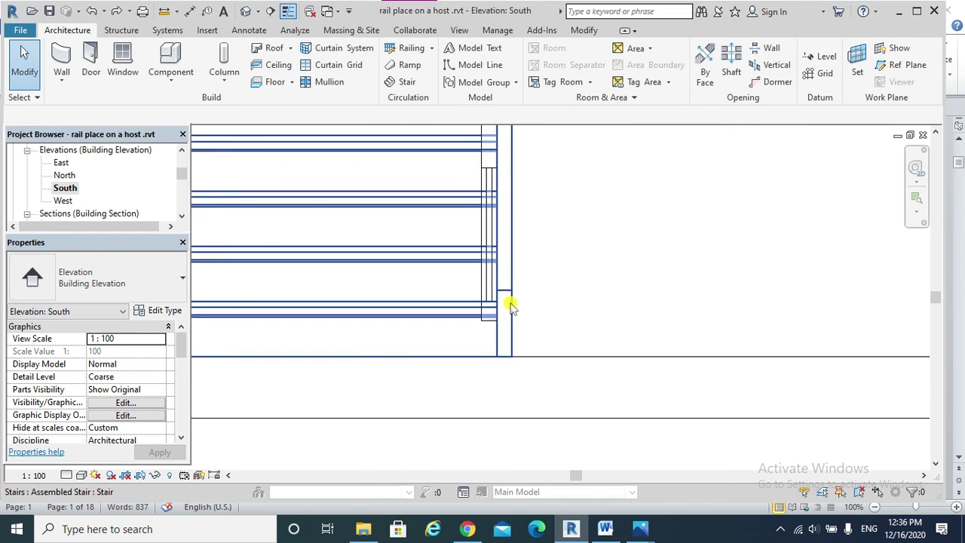
click(496, 280)
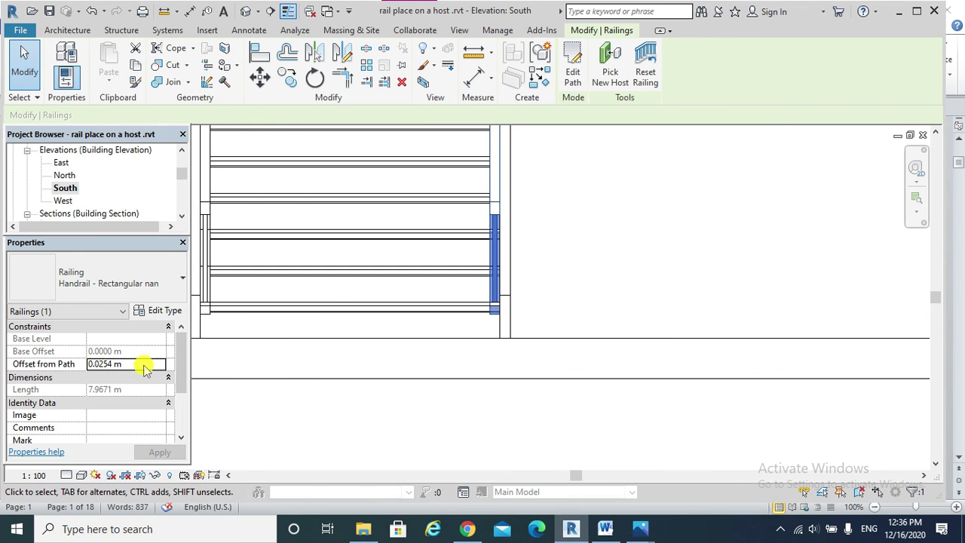
drag(132, 363, 89, 365)
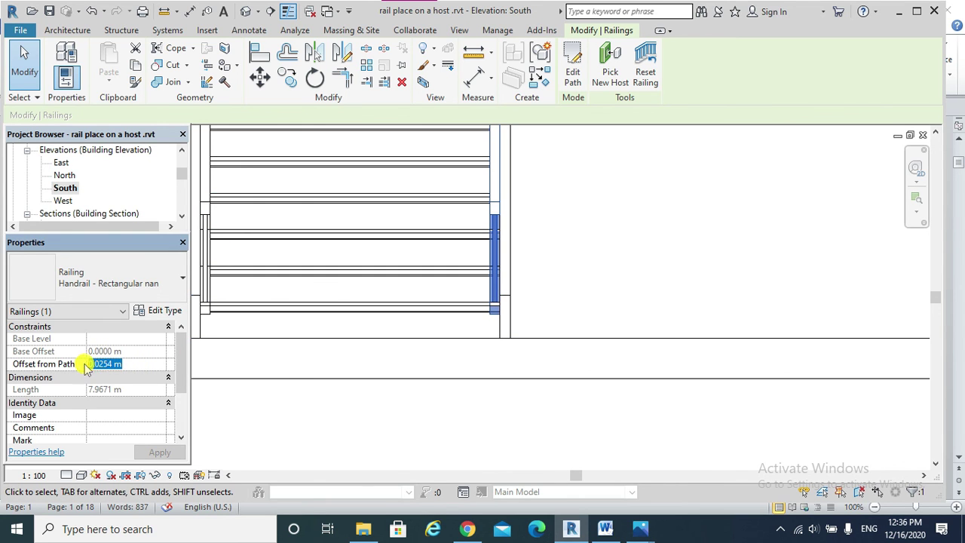
text(000)
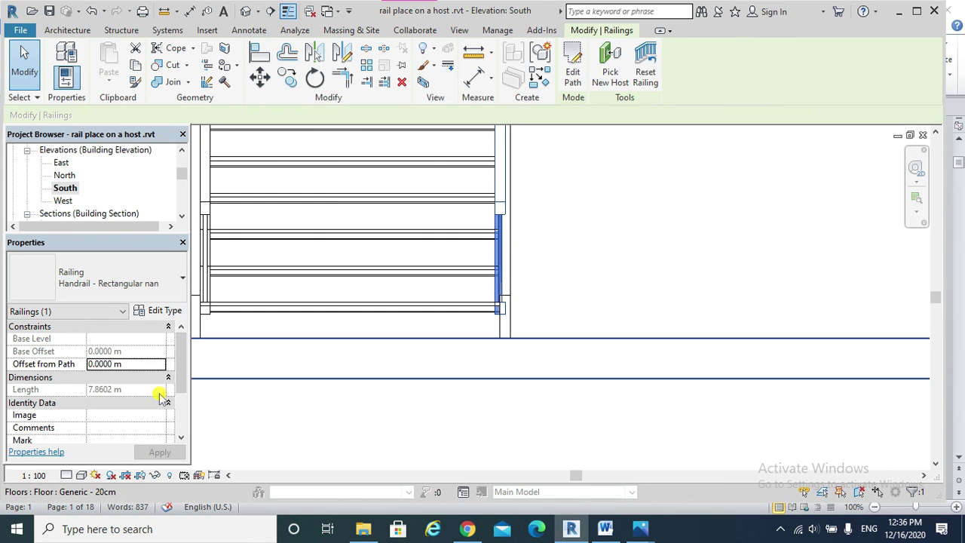
click(193, 413)
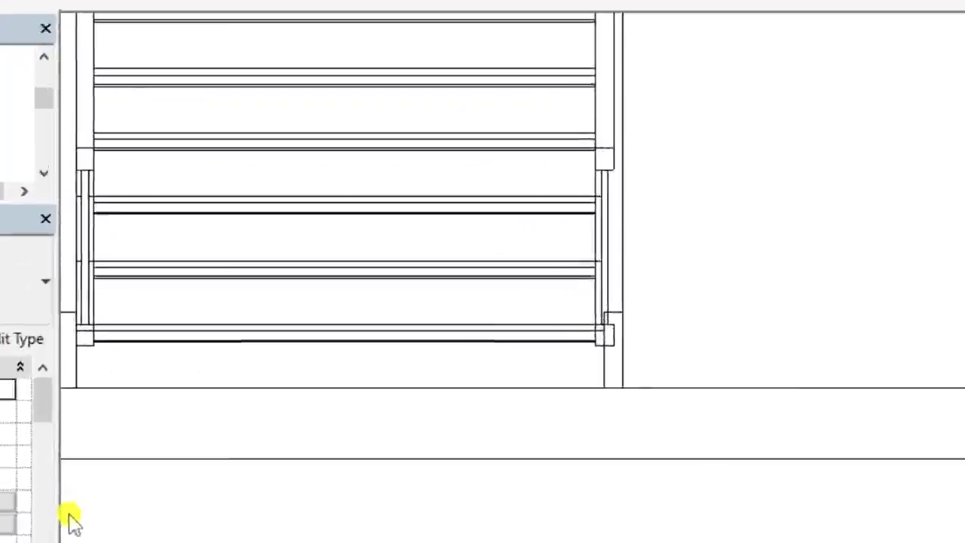
Step: Scroll the Project Browser toward the Level 1 First floor plan
scroll(647, 334, up, 2)
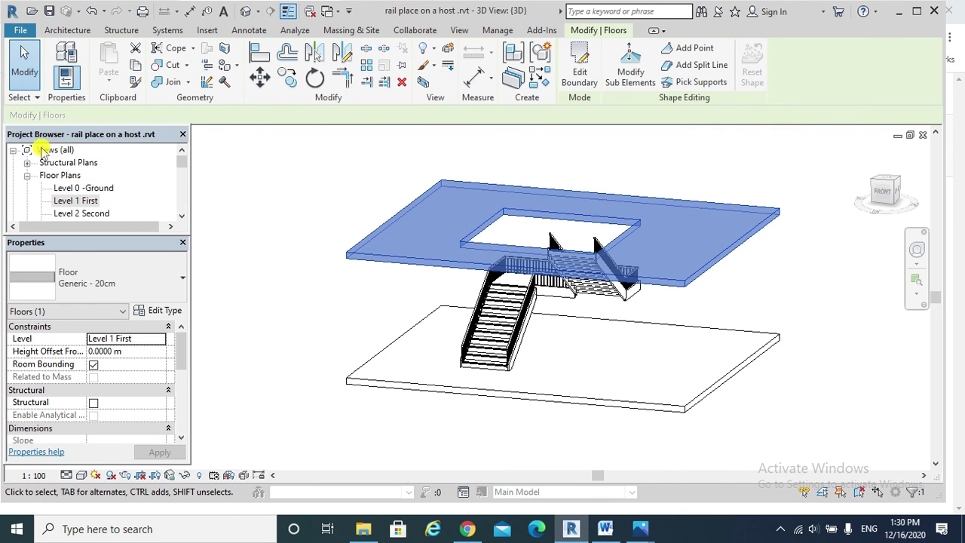
Step: On the Level 1 First plan, start a Sketch Path railing drawn with straight lines
double_click(64, 202)
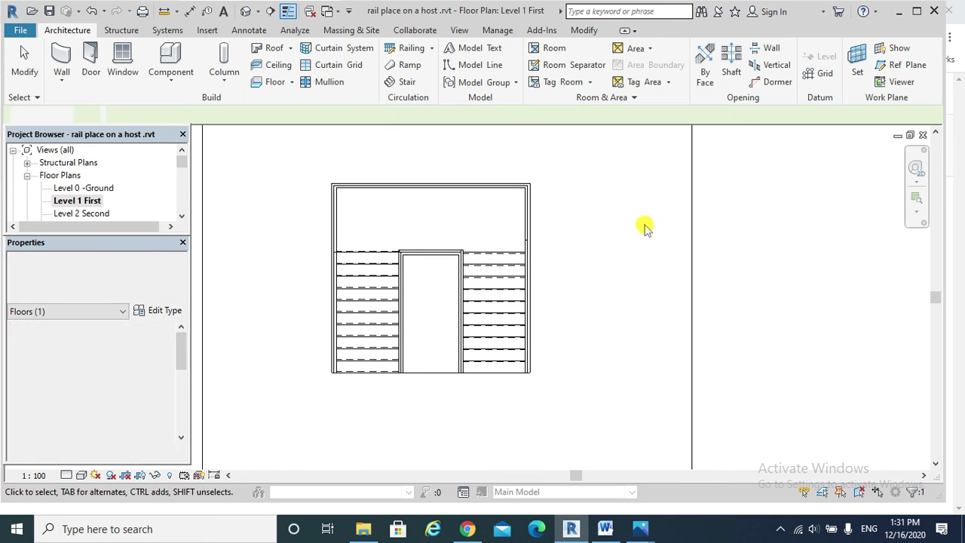
click(645, 226)
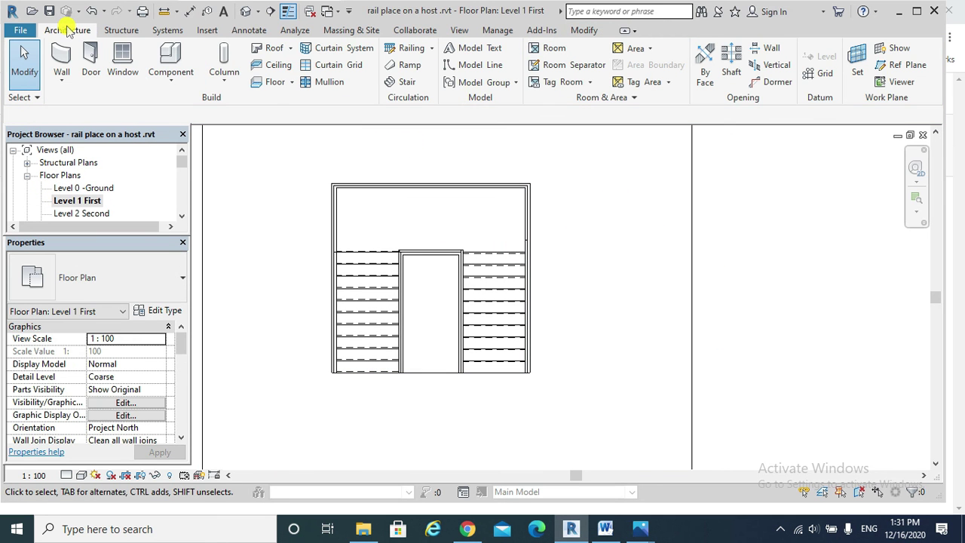
click(433, 50)
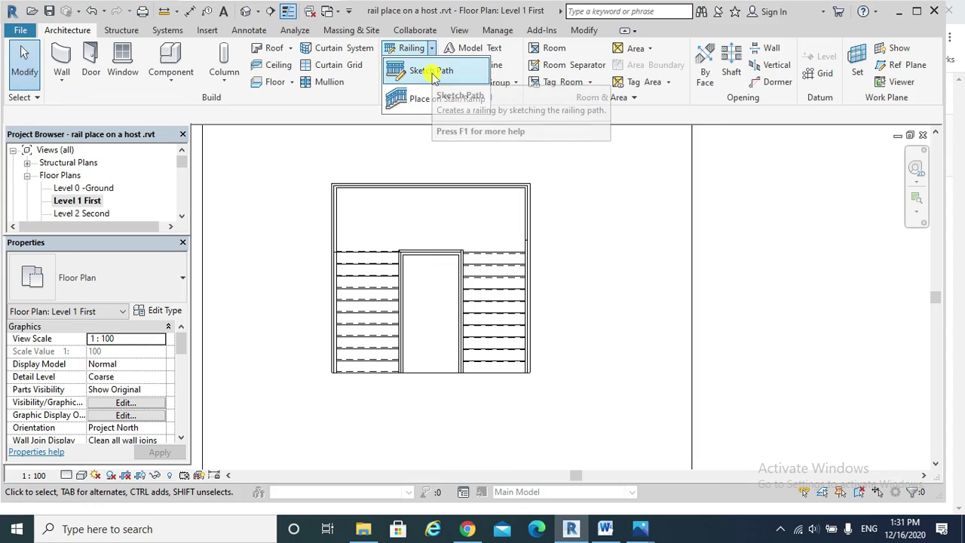
click(435, 78)
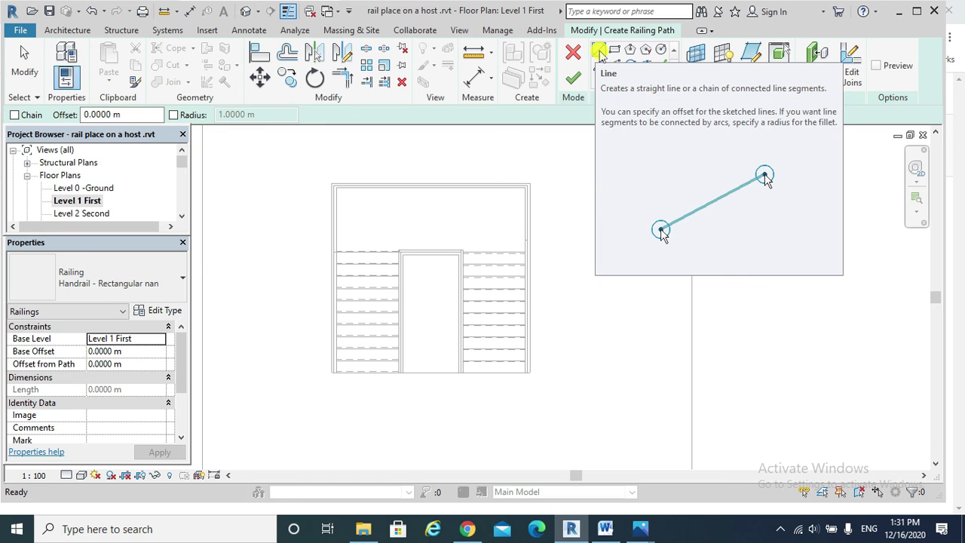
click(599, 52)
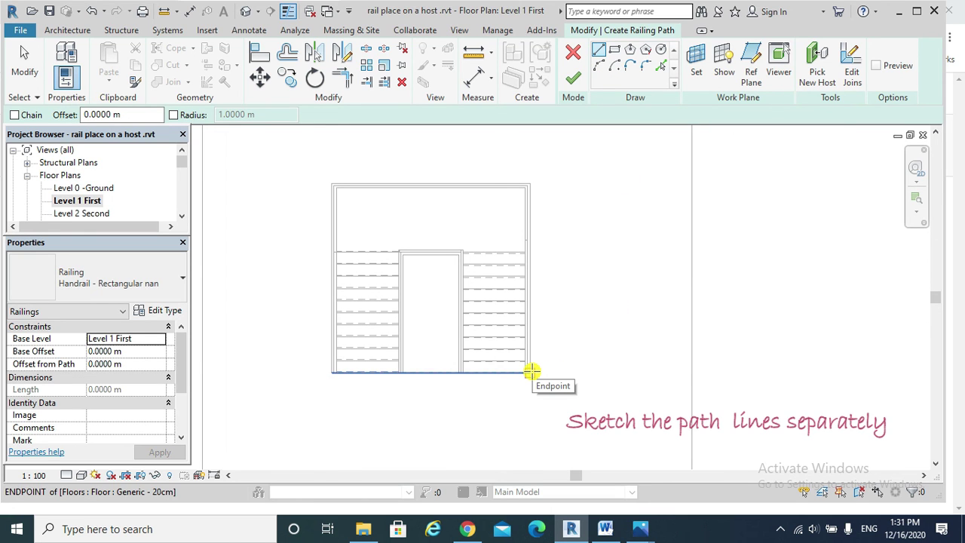
Step: Draw the opening's right, top and left edges and finish the 12.9532 m railing
click(532, 371)
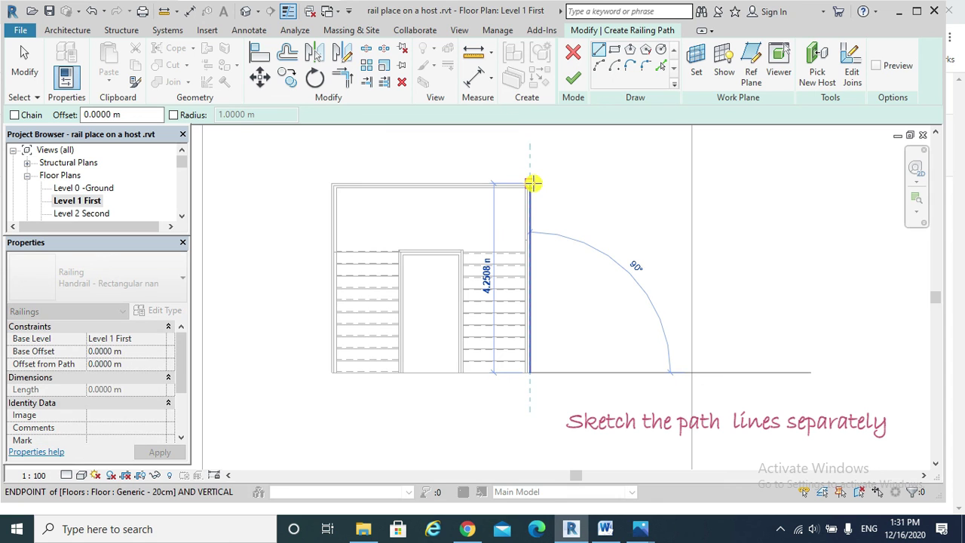
click(532, 183)
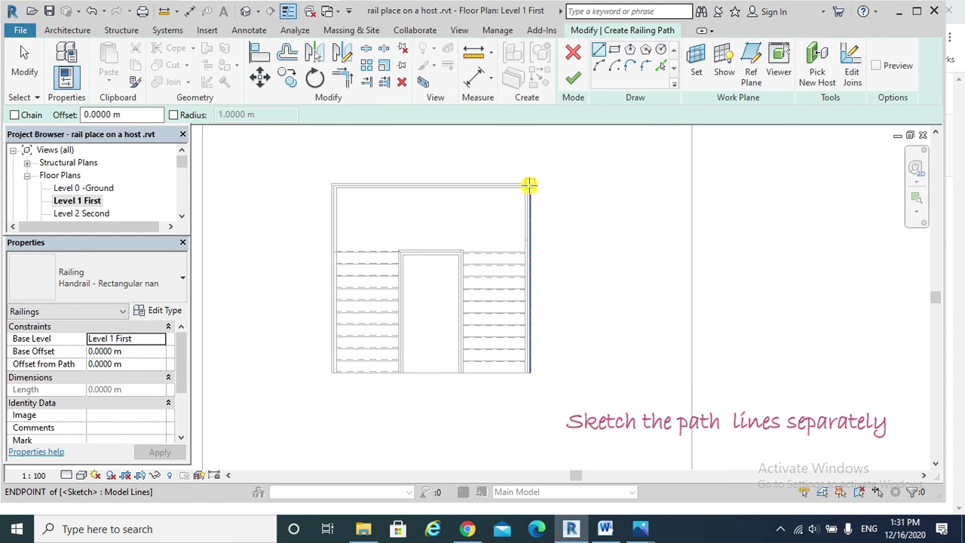
click(530, 184)
click(332, 185)
click(332, 184)
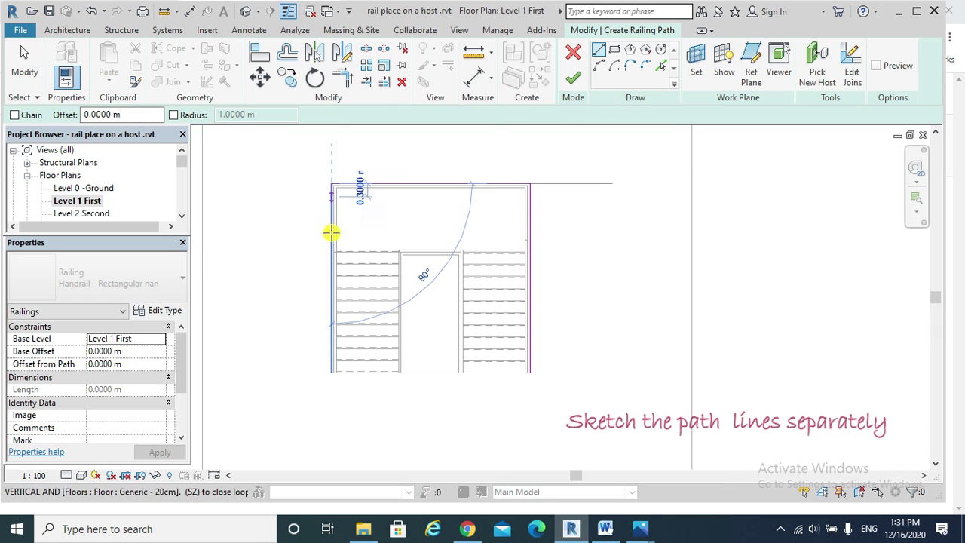
click(331, 370)
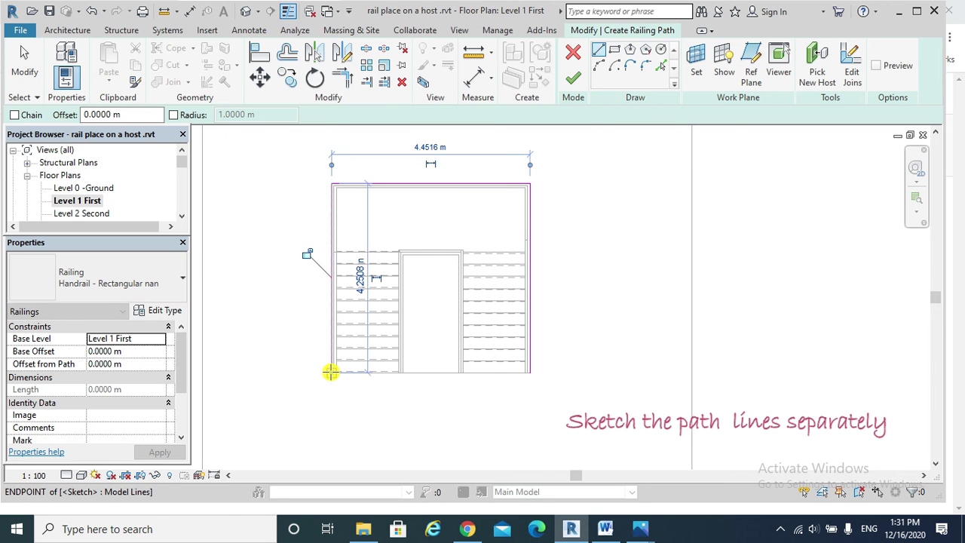
click(573, 79)
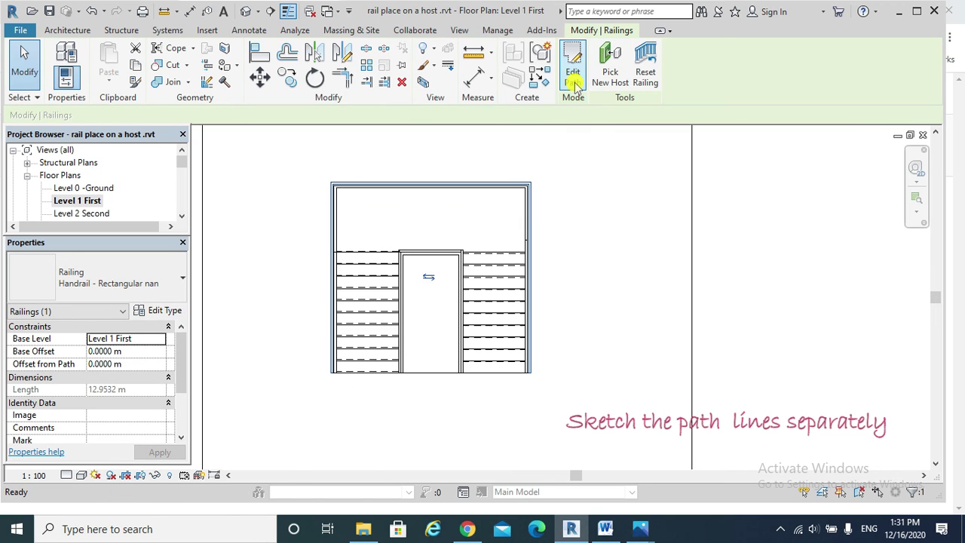
click(248, 11)
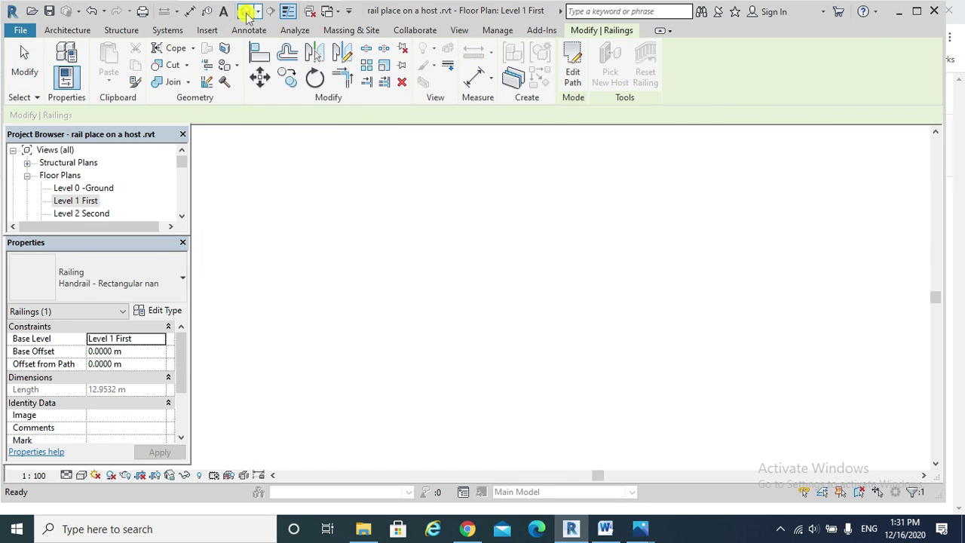
middle_drag(632, 270, 604, 314)
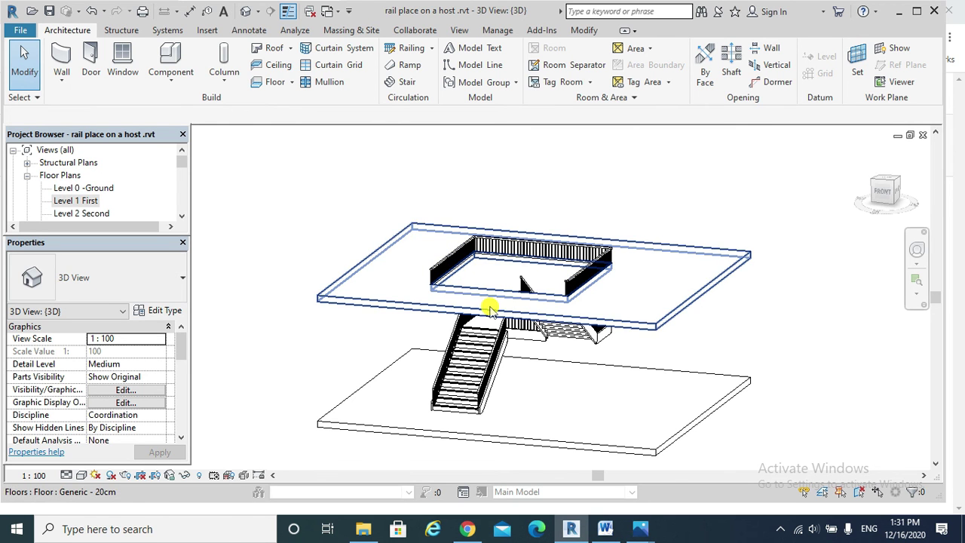
shift+middle_drag(500, 301, 437, 287)
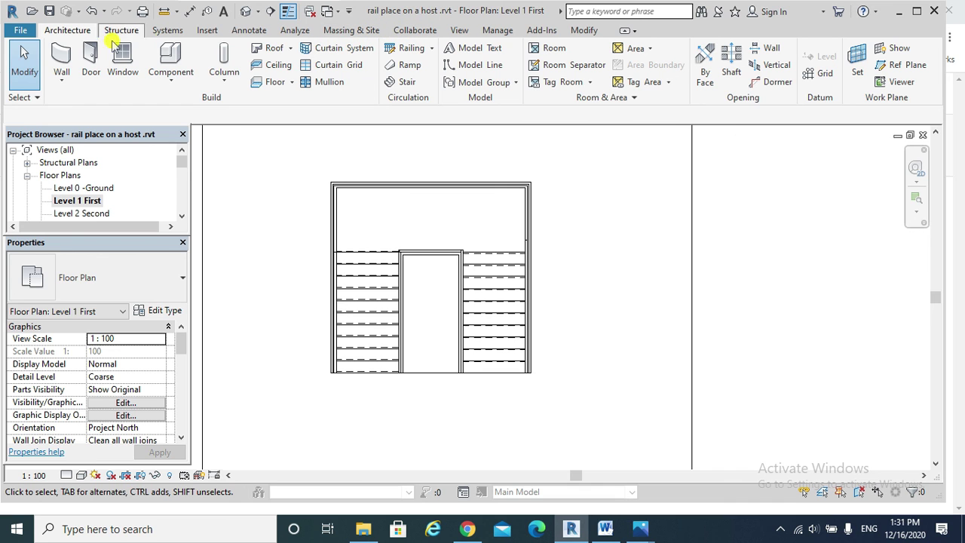
Step: Sketch a railing path along the opening's bottom edge, finish it, and switch to the 3D view
click(431, 48)
click(439, 72)
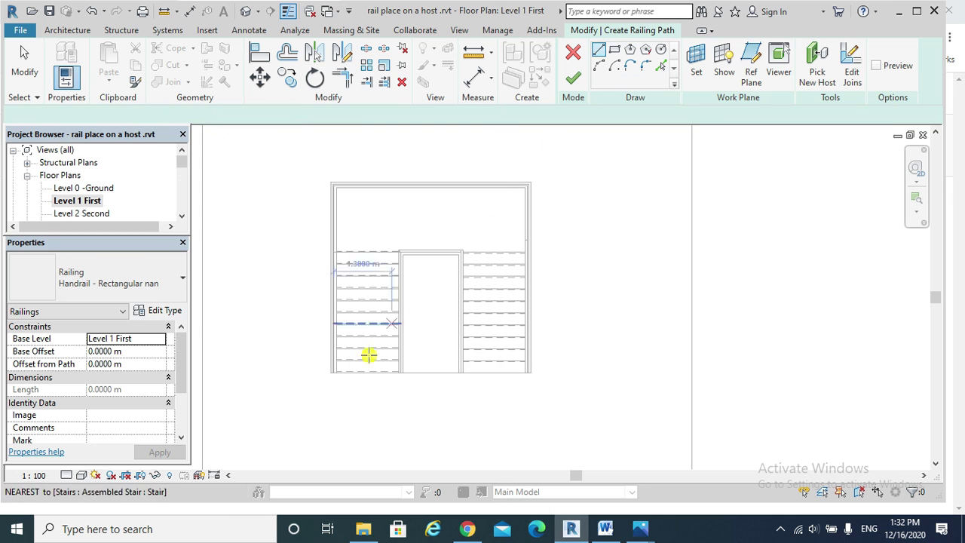
click(332, 377)
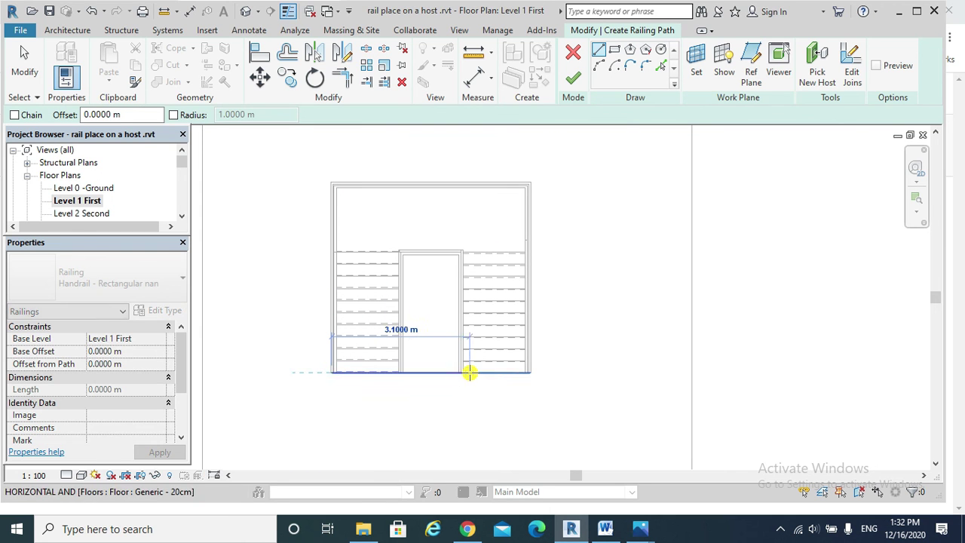
click(463, 373)
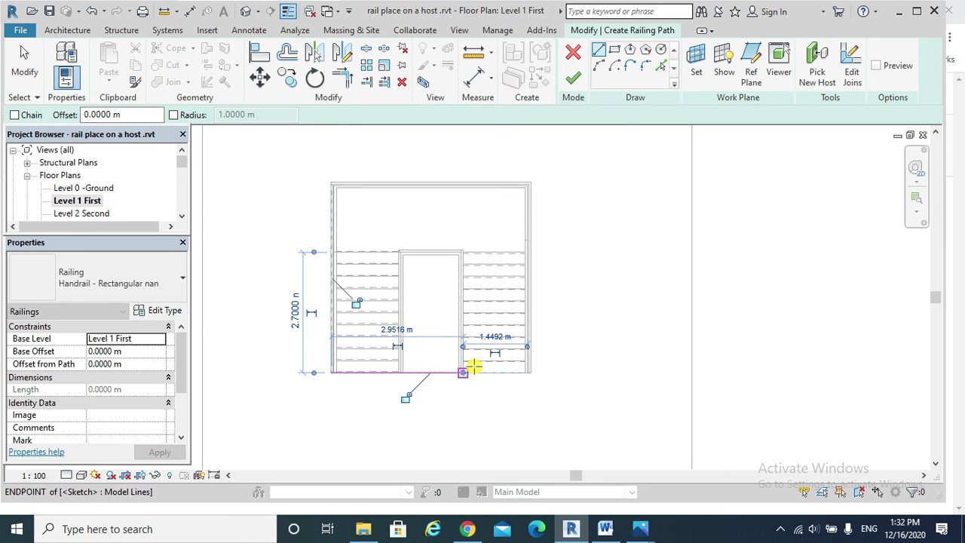
click(573, 79)
key(ctrl+Tab)
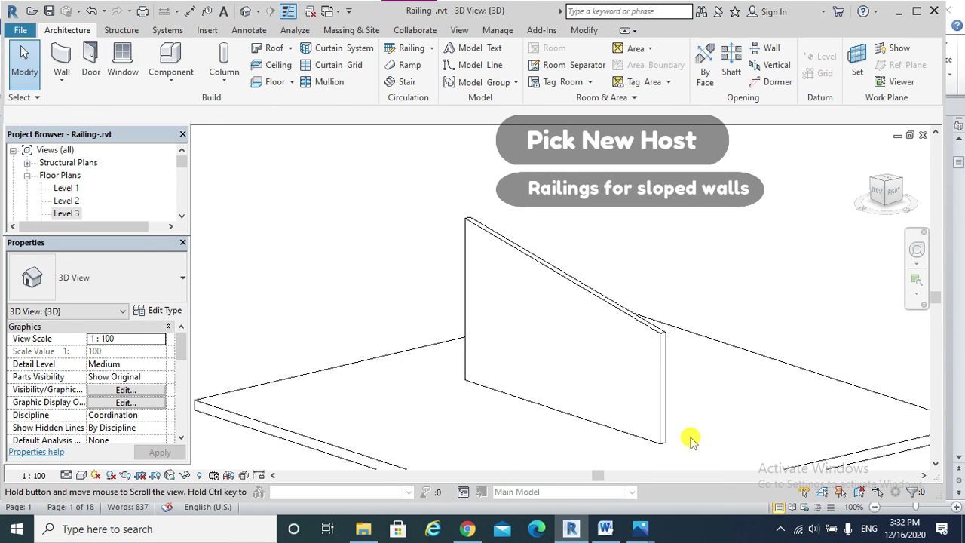
Step: Select the sloped wall, then centre the 9.0000 m wall in the Level 3 plan and deselect it
click(554, 390)
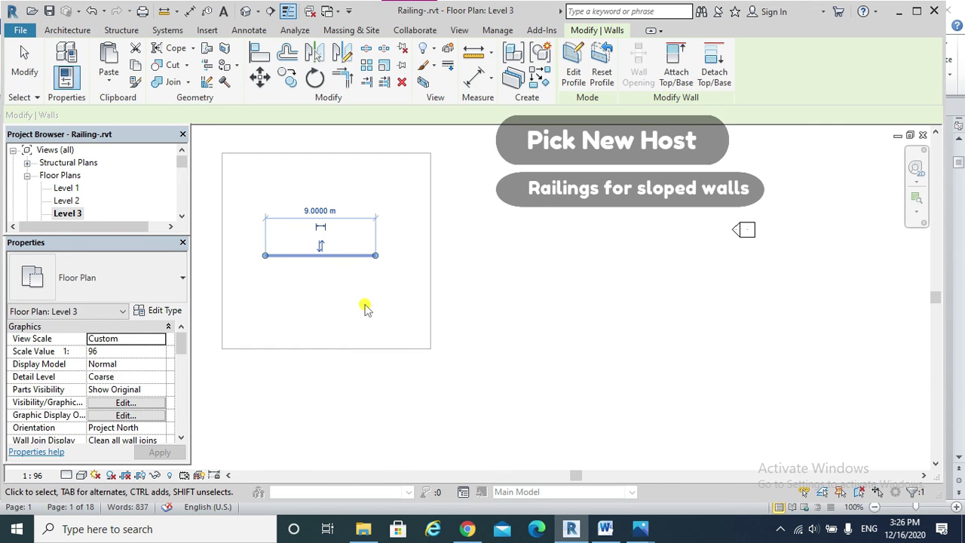
scroll(405, 302, down, 1)
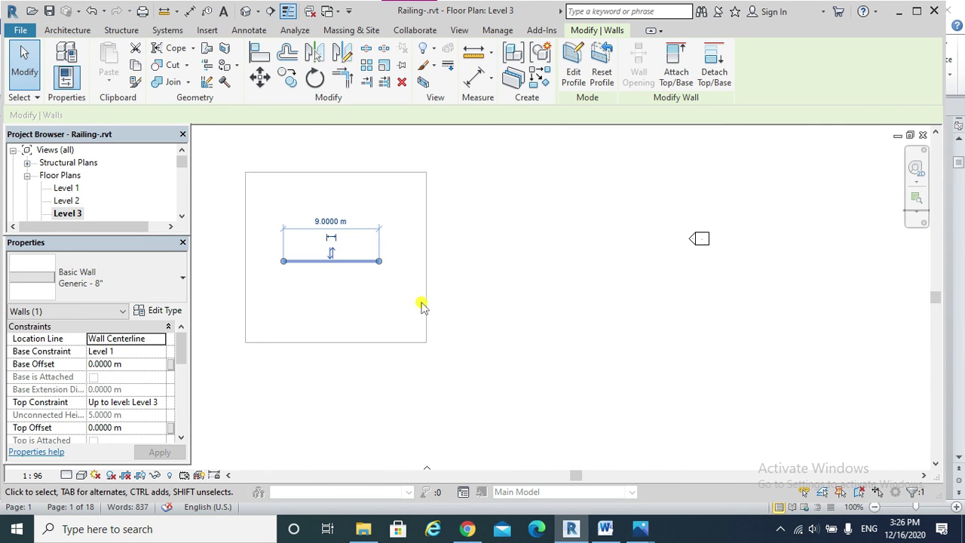
middle_drag(423, 307, 474, 329)
key(Escape)
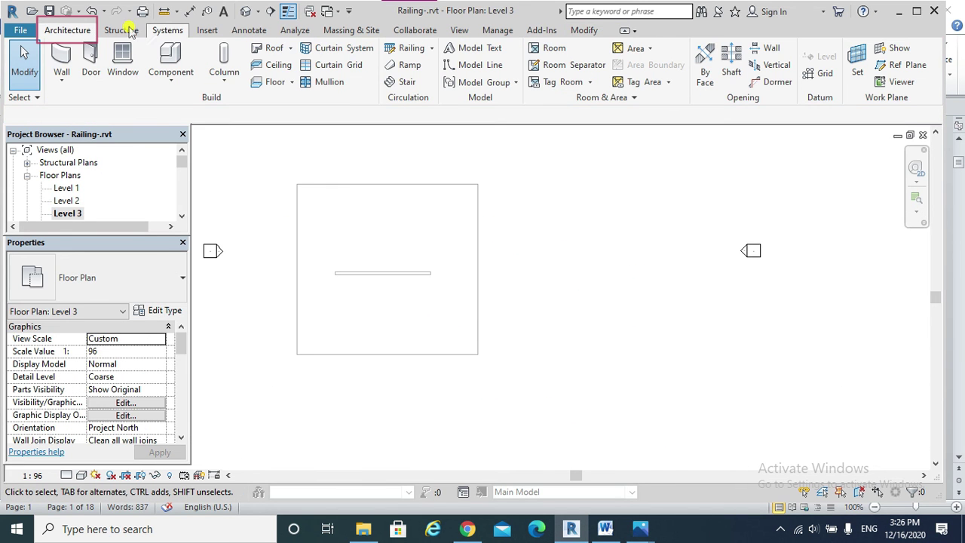
Step: Create a 9.1388 m Handrail - Rectangular railing hosted on the sloped wall, end to end
click(433, 48)
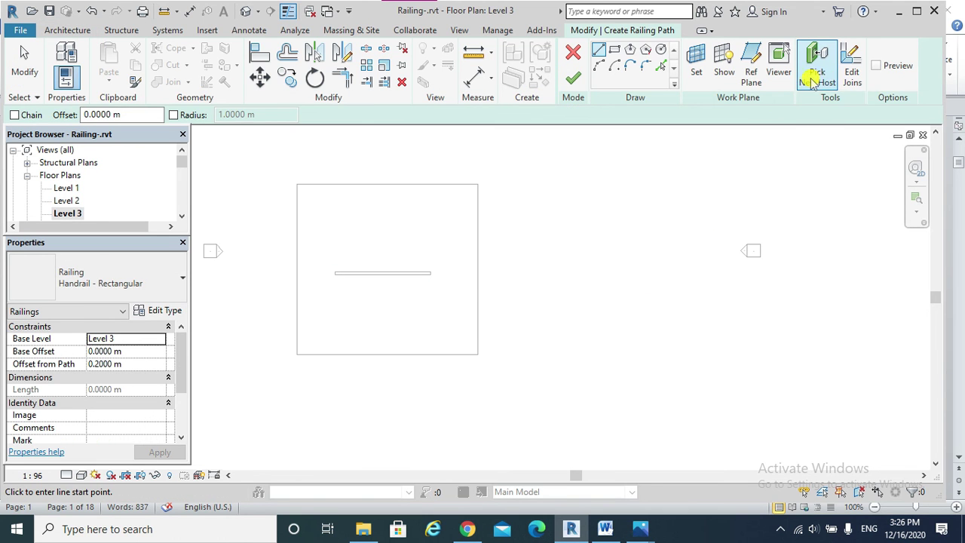
click(819, 68)
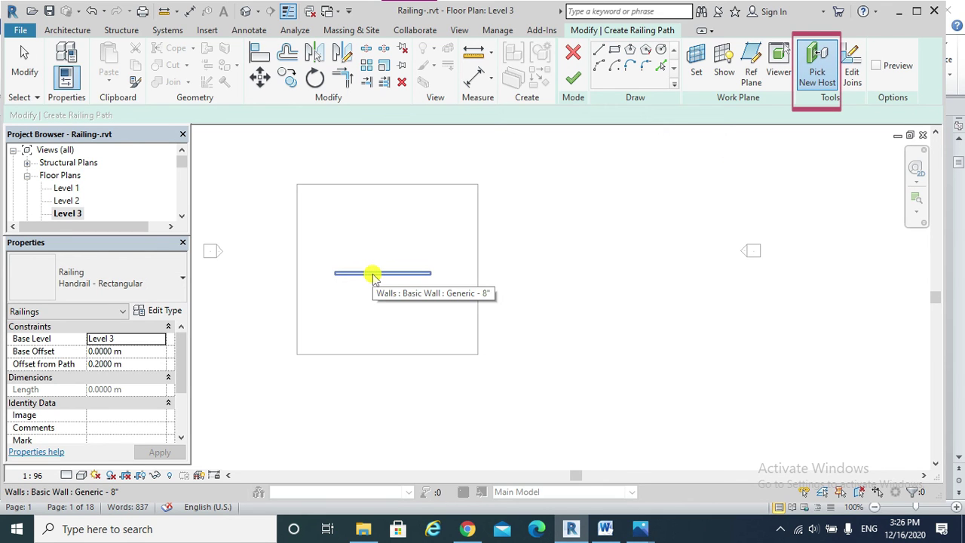
click(411, 275)
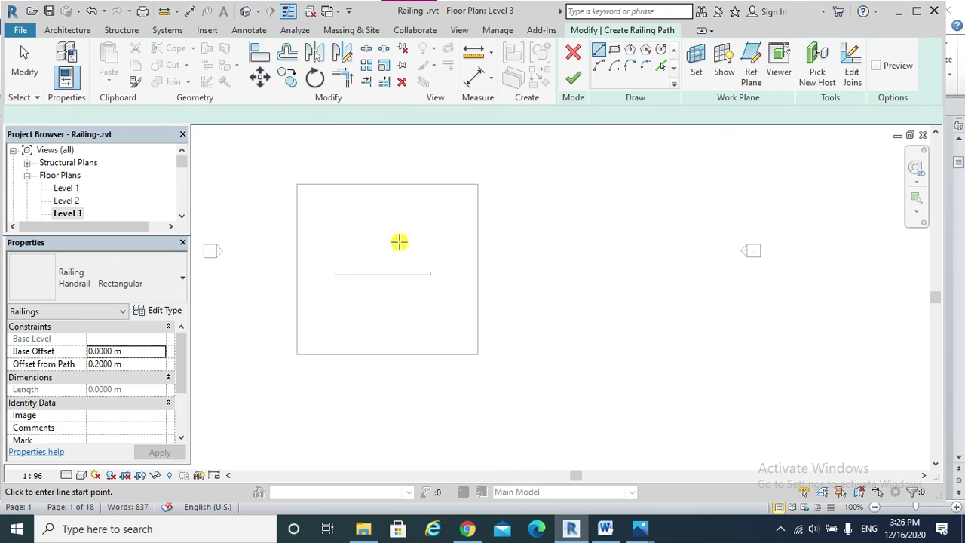
scroll(332, 279, up, 4)
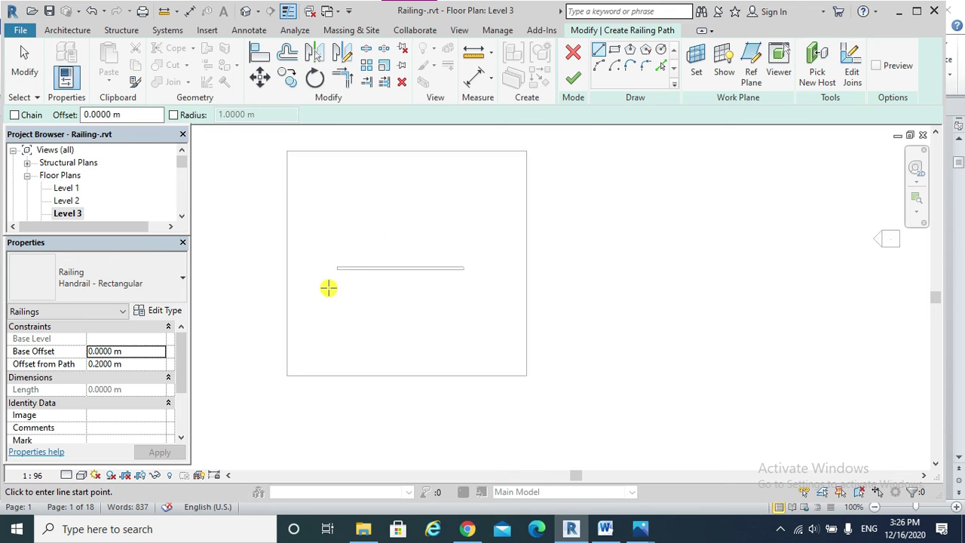
click(346, 254)
click(601, 252)
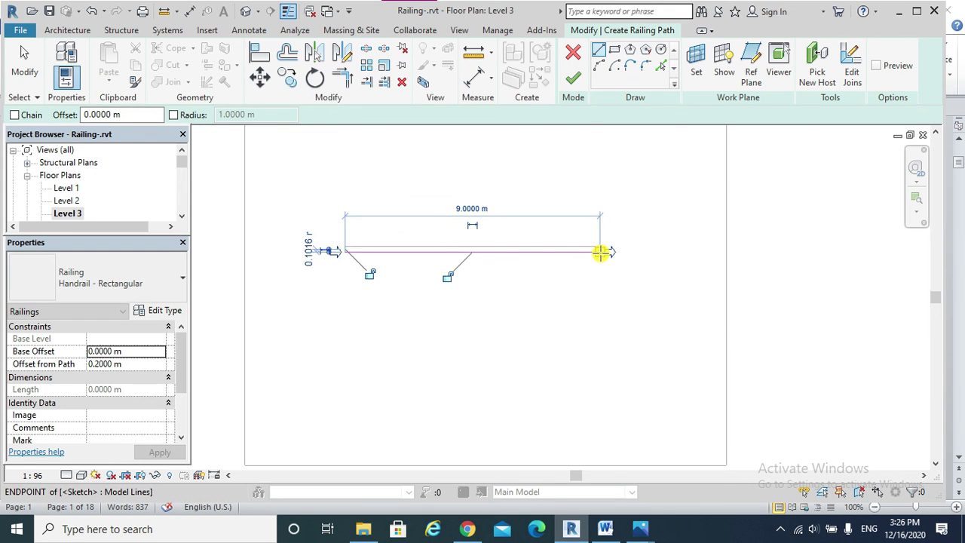
click(574, 77)
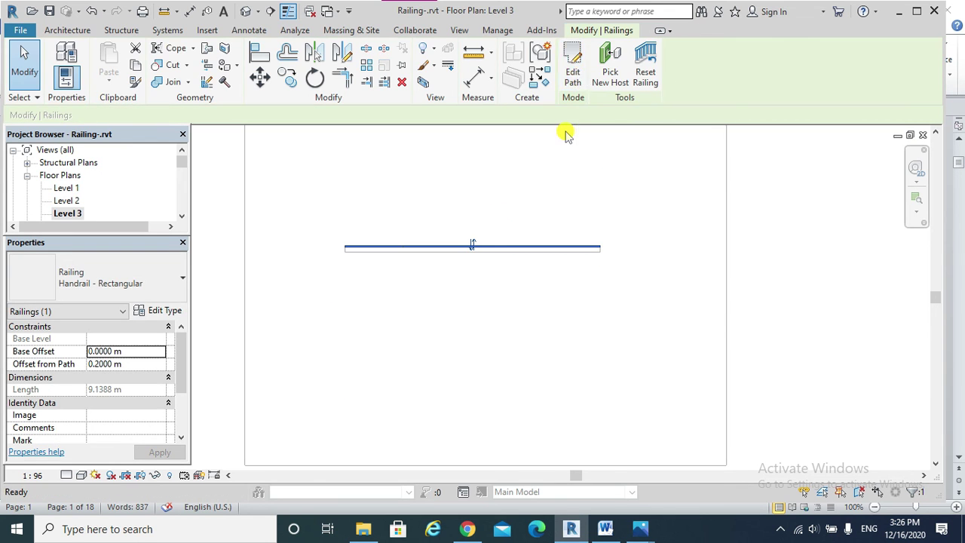
Step: View the model in 3D to confirm the railing follows the wall's sloped top edge
click(249, 11)
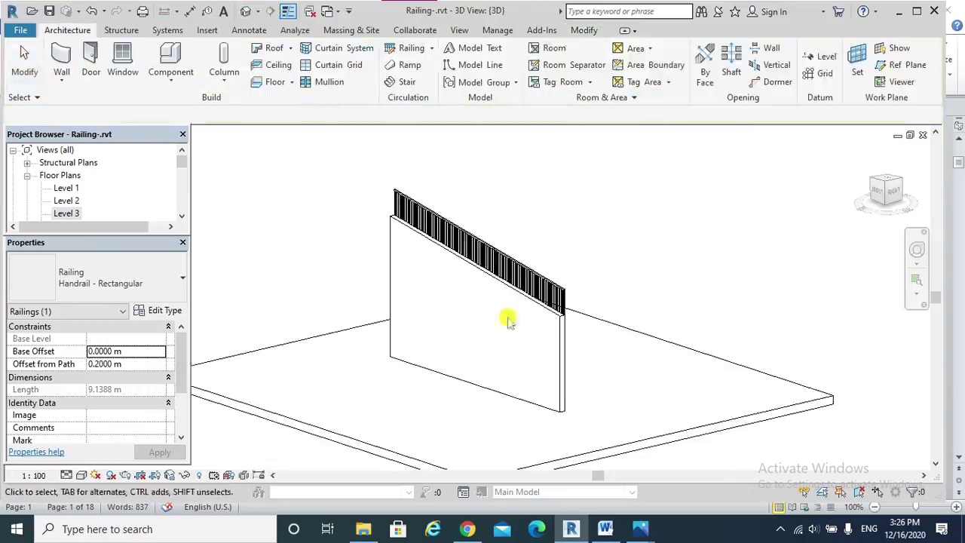